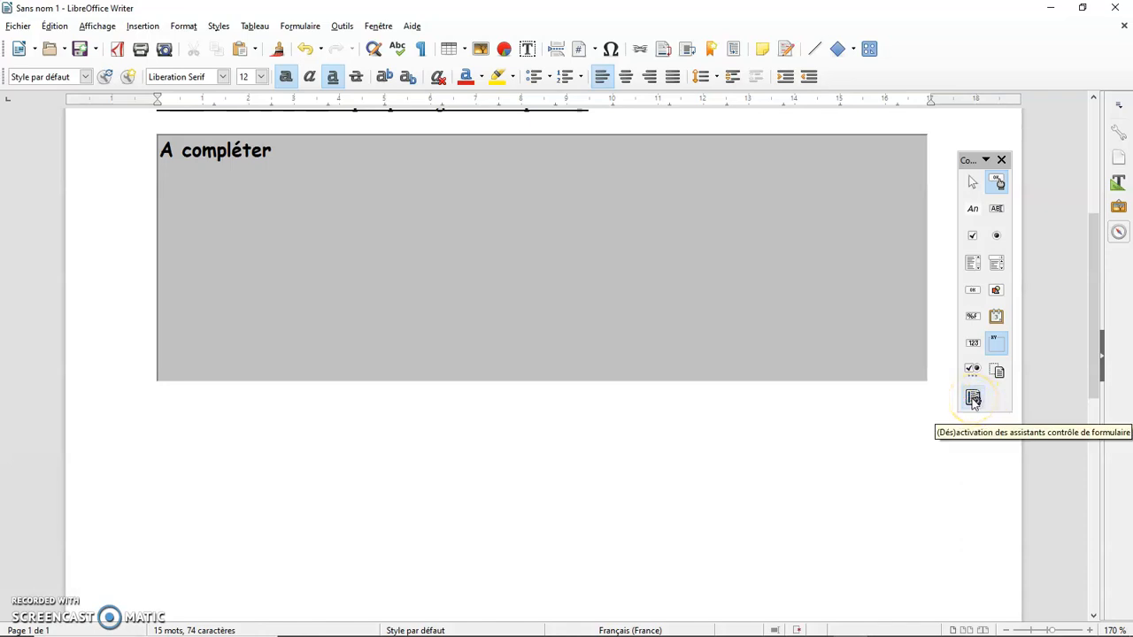
Enable the form control wizards and draw a group box about 16.9 × 4.8 cm below the grey "A compléter" field
click(973, 400)
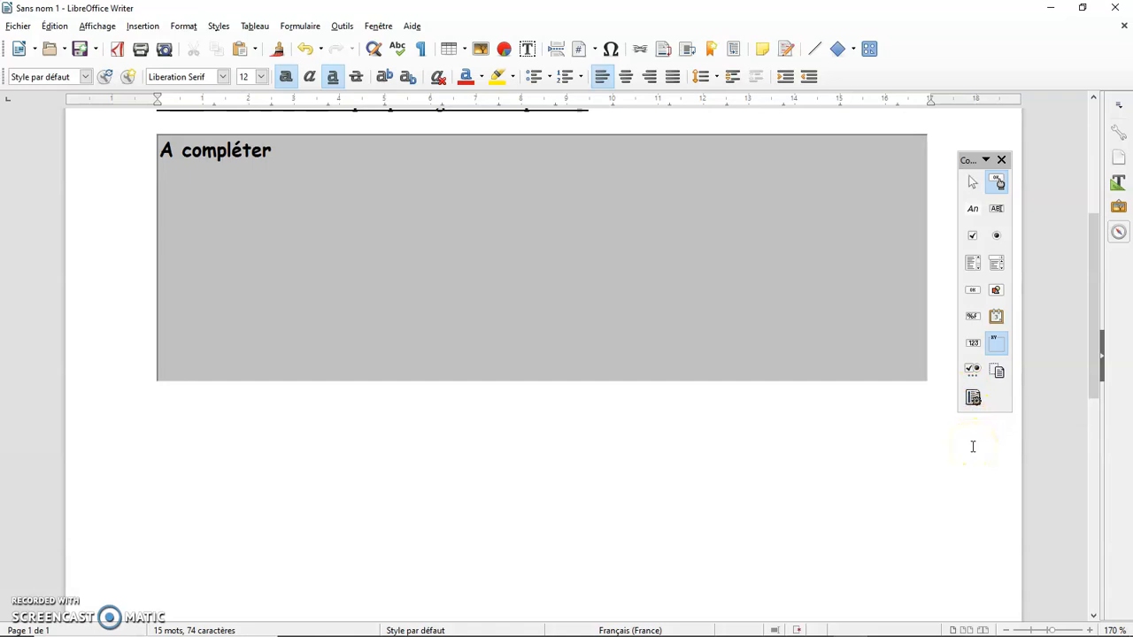
click(973, 400)
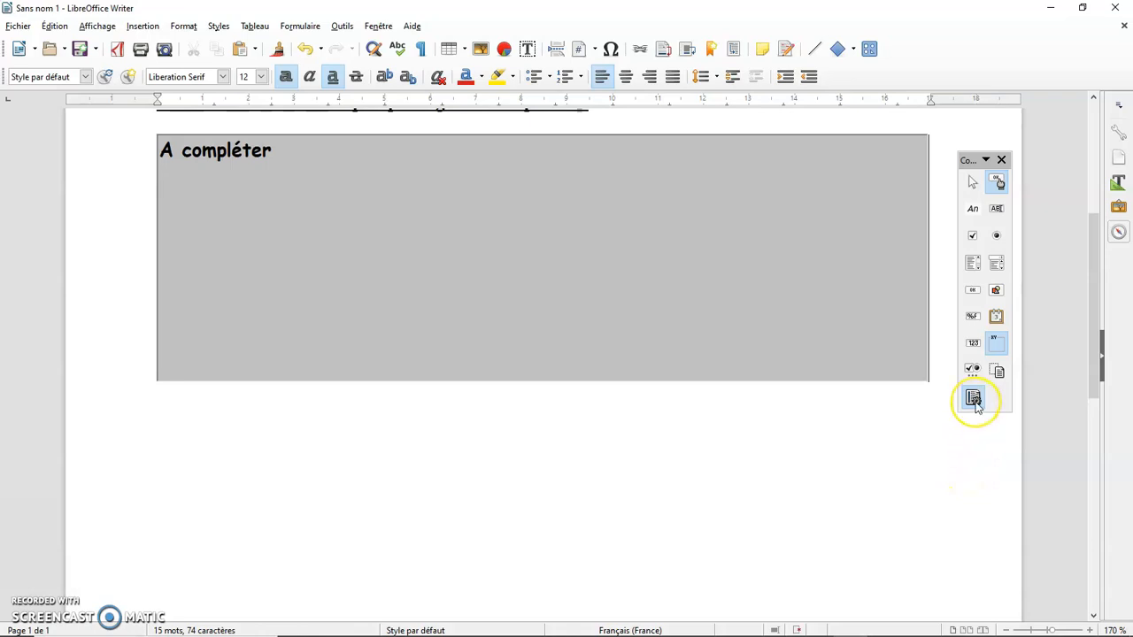
click(977, 454)
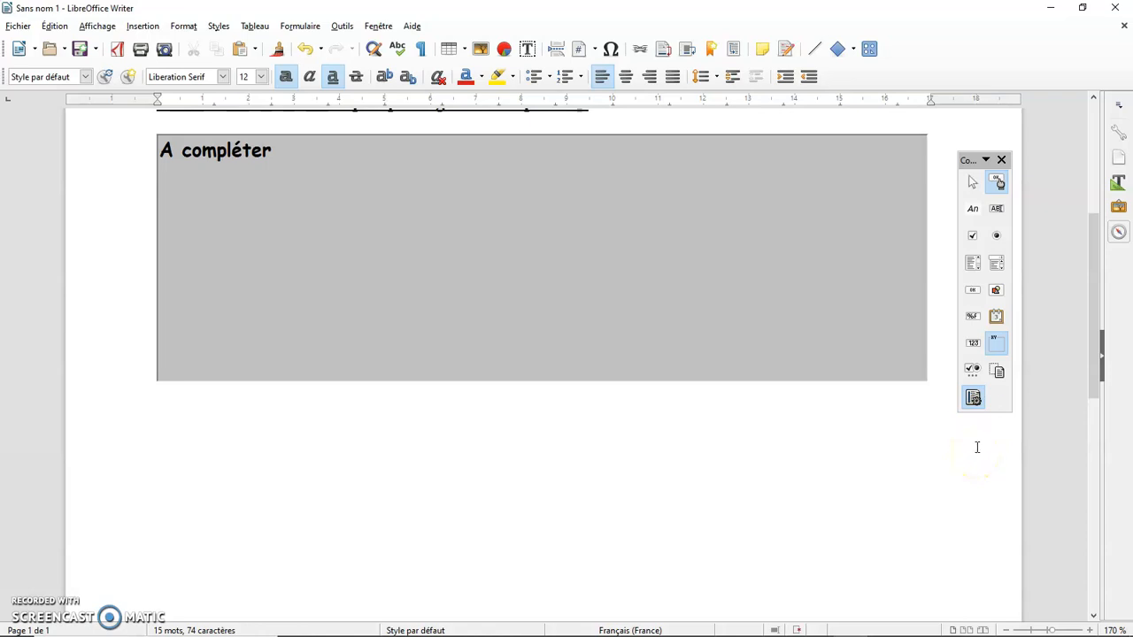
click(997, 349)
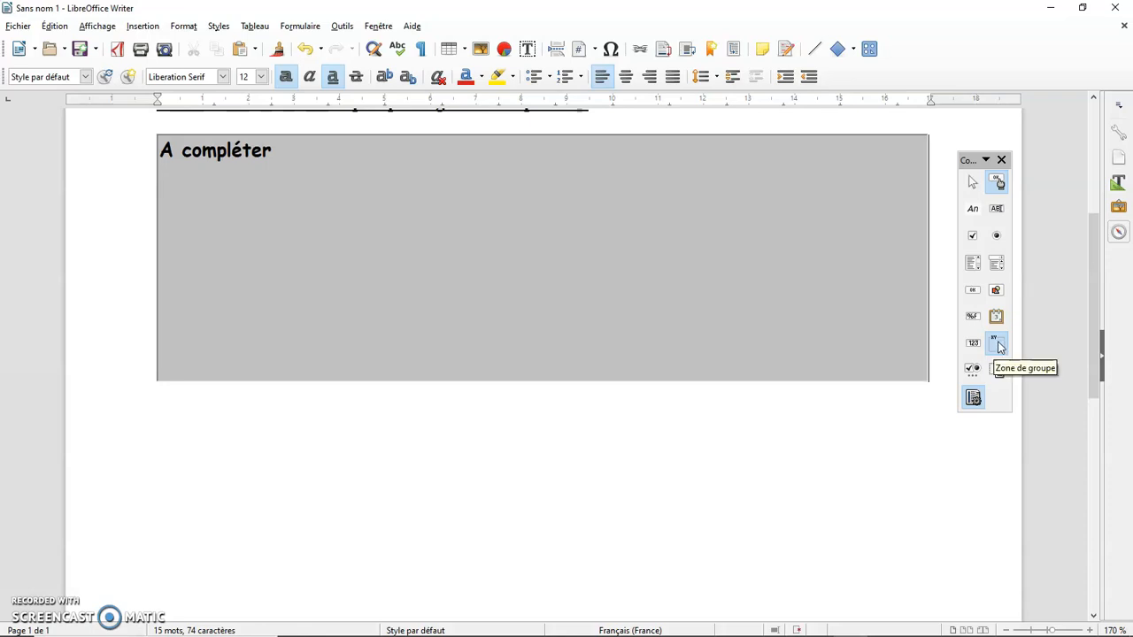
click(999, 345)
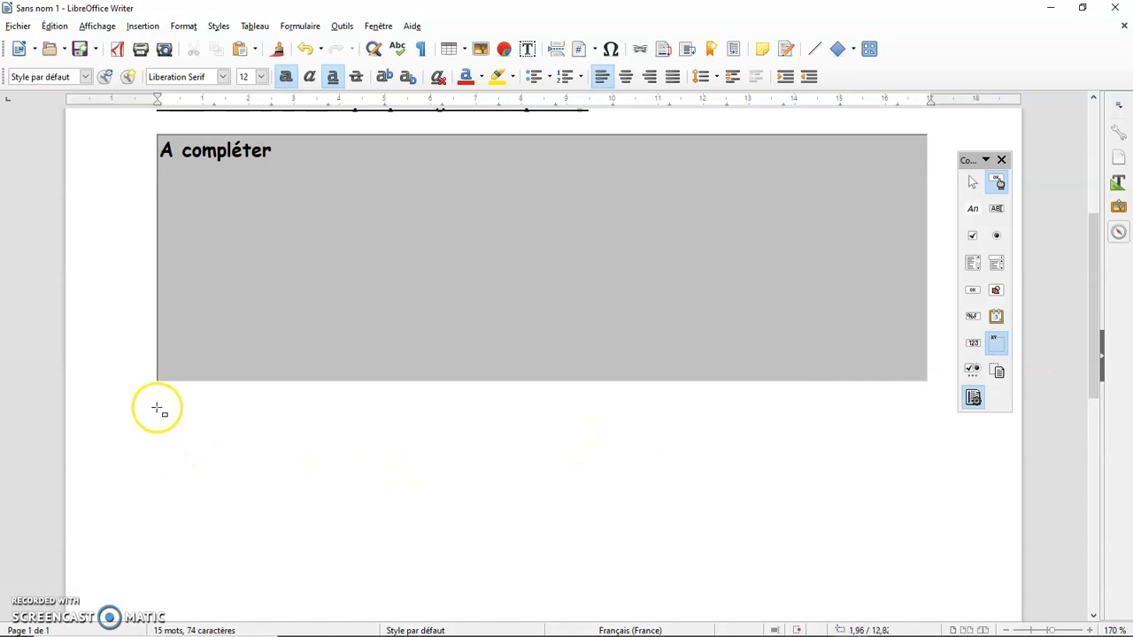
drag(159, 405, 928, 611)
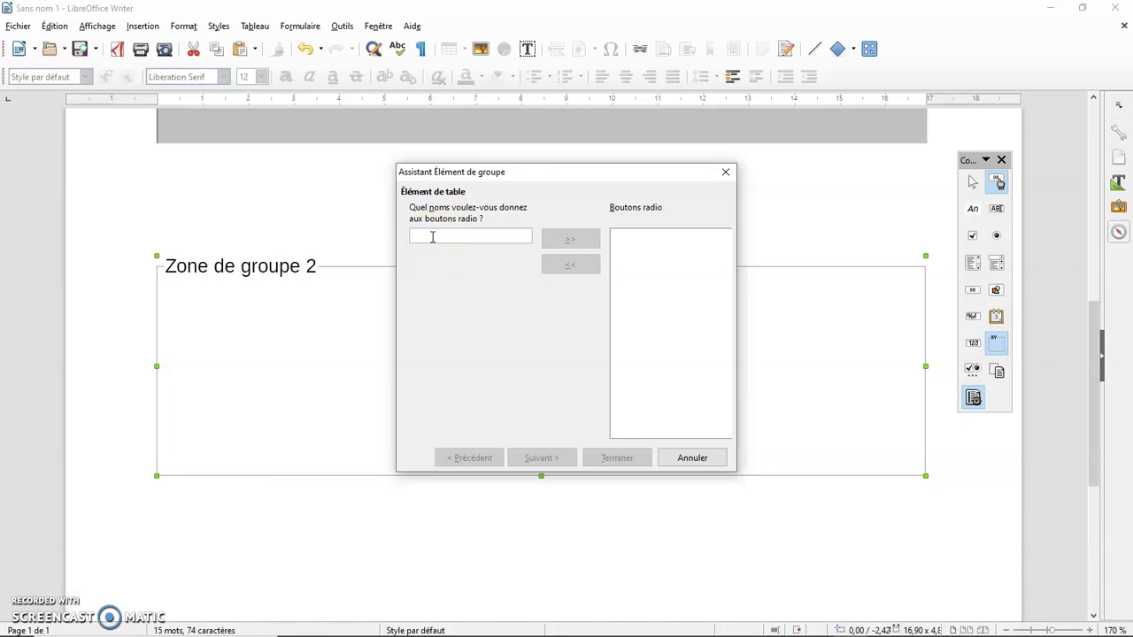
Add two radio buttons named "Personnage 1" and "Personnage 2" to the group
text(Personnage 1)
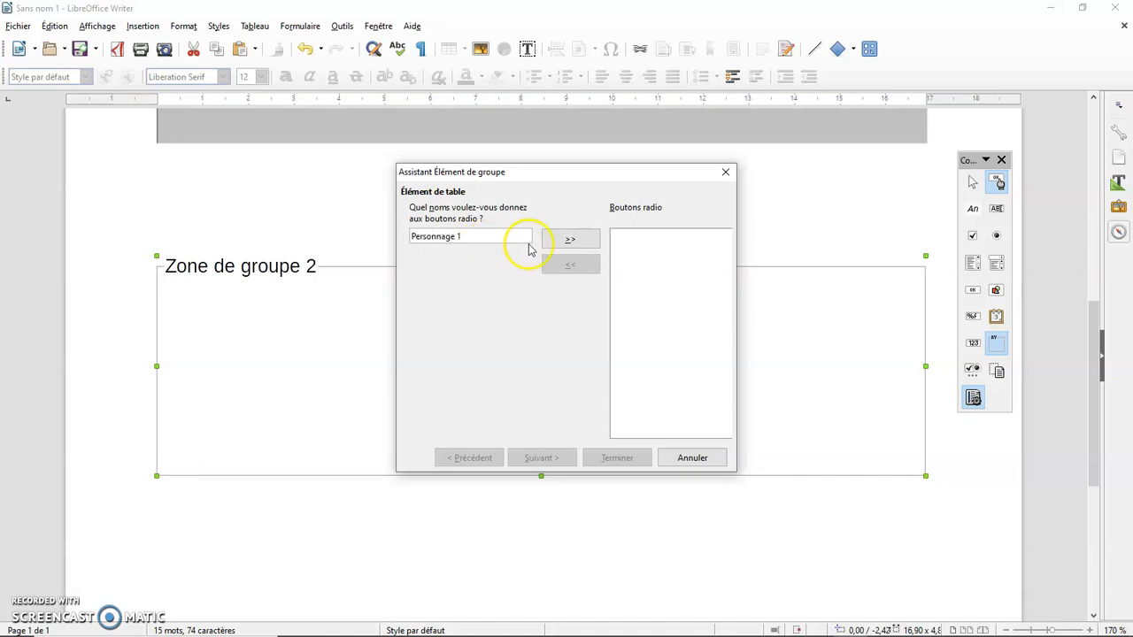
click(556, 239)
click(452, 234)
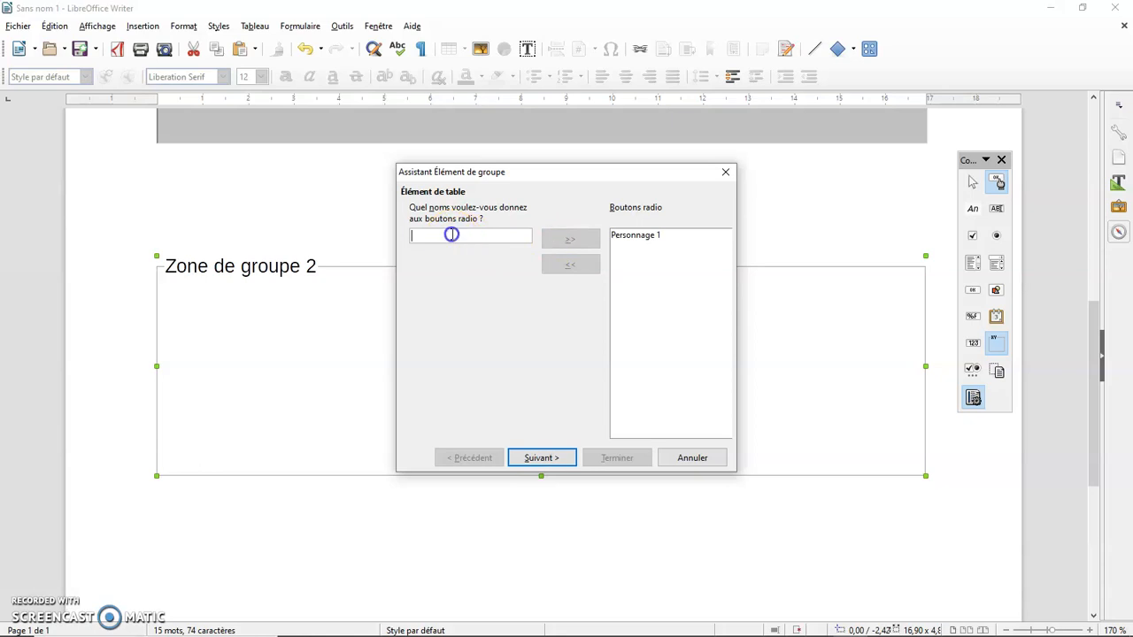
text(Personnage 2)
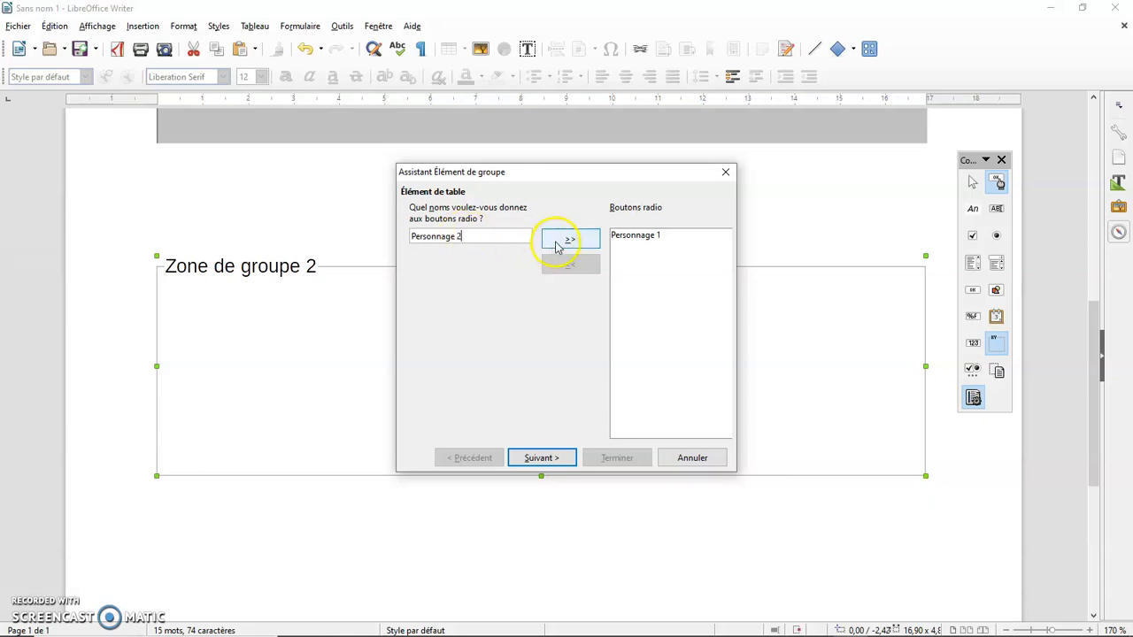
click(556, 239)
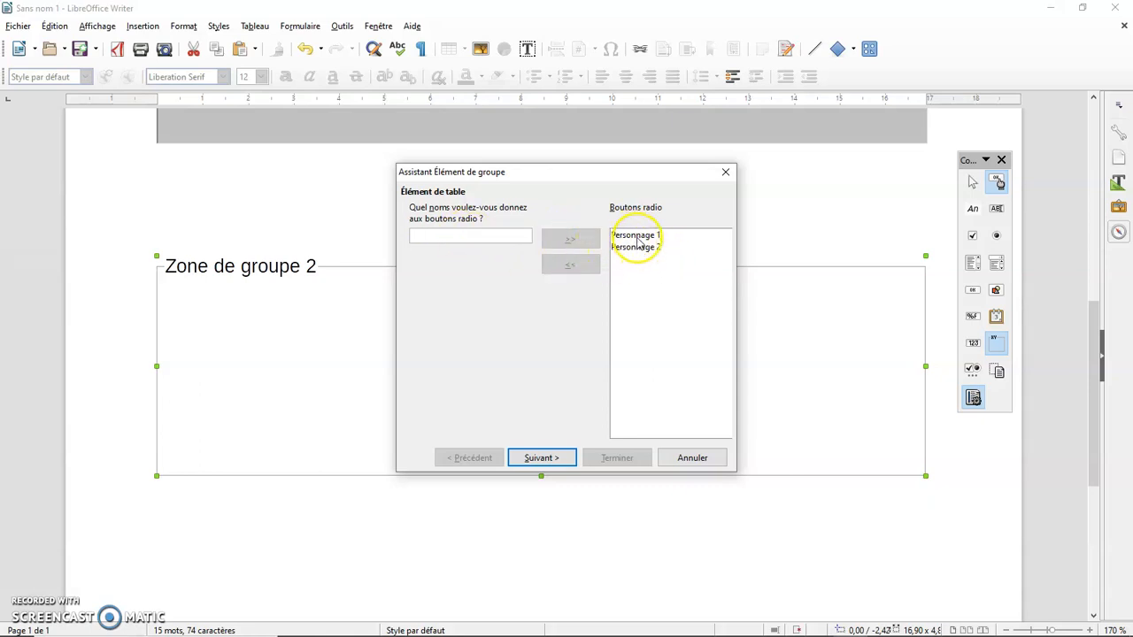
click(647, 280)
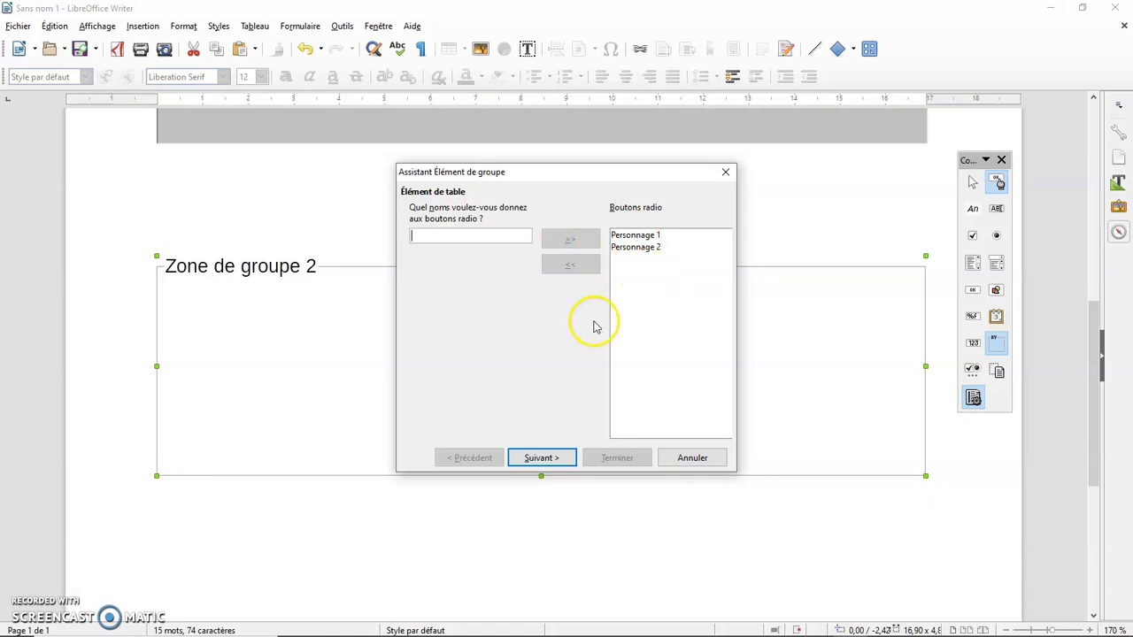
click(540, 459)
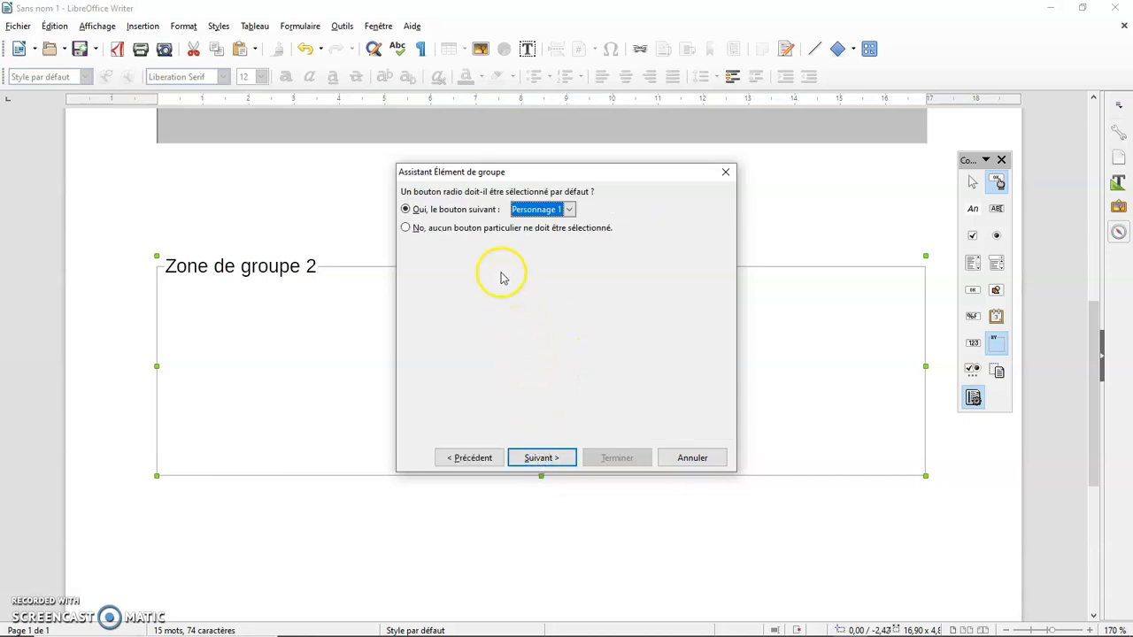
Choose to have no radio button selected by default and accept the proposed option values
click(488, 229)
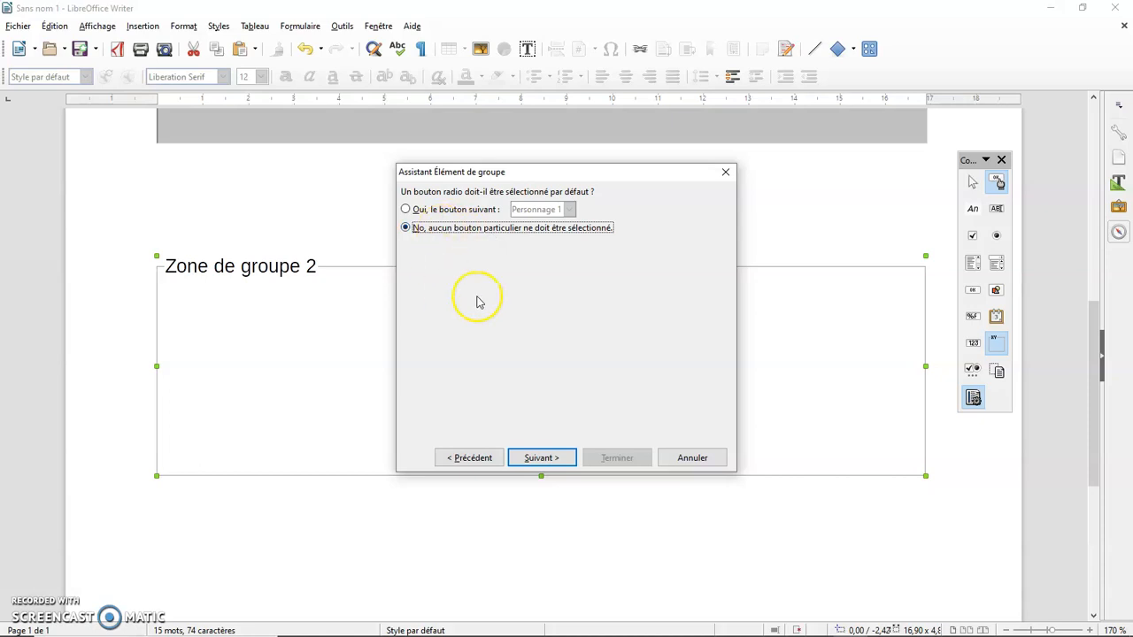
click(548, 459)
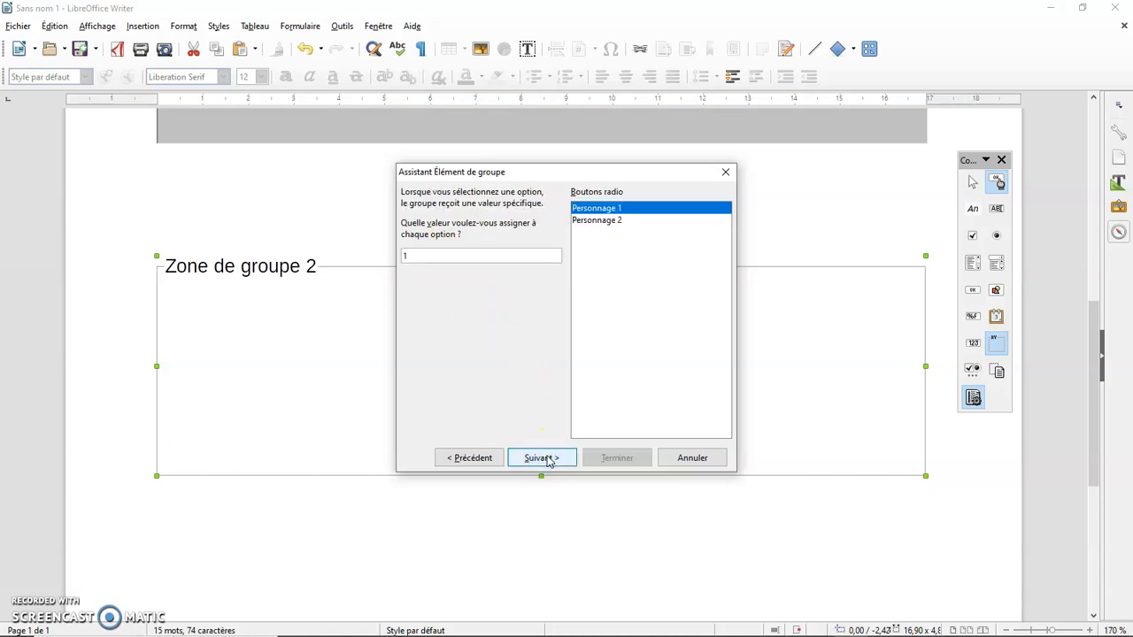
click(545, 458)
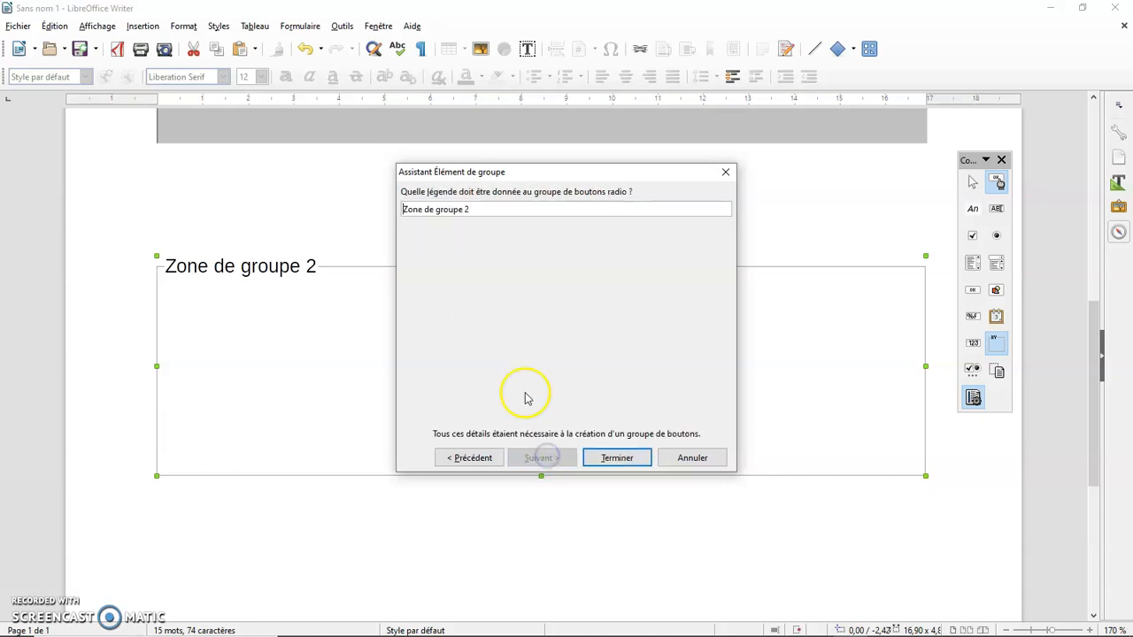
Set the radio button group's legend to "Quel est le personnage principal ?" and finish the wizard
drag(475, 210, 400, 210)
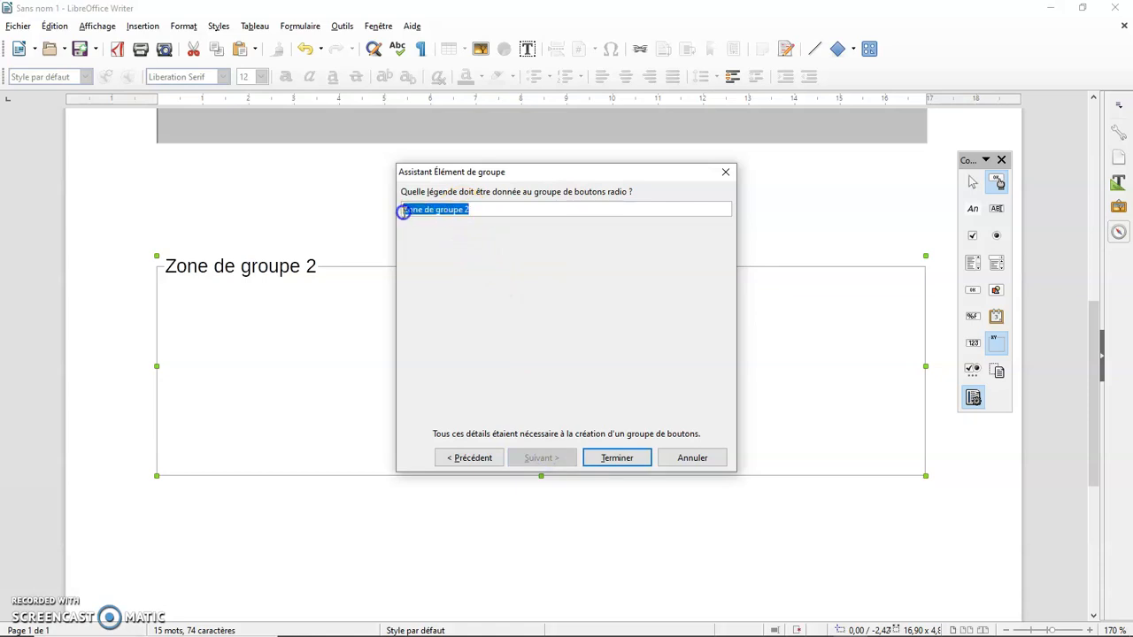
click(474, 209)
drag(474, 210, 399, 210)
text(Quel est le personn)
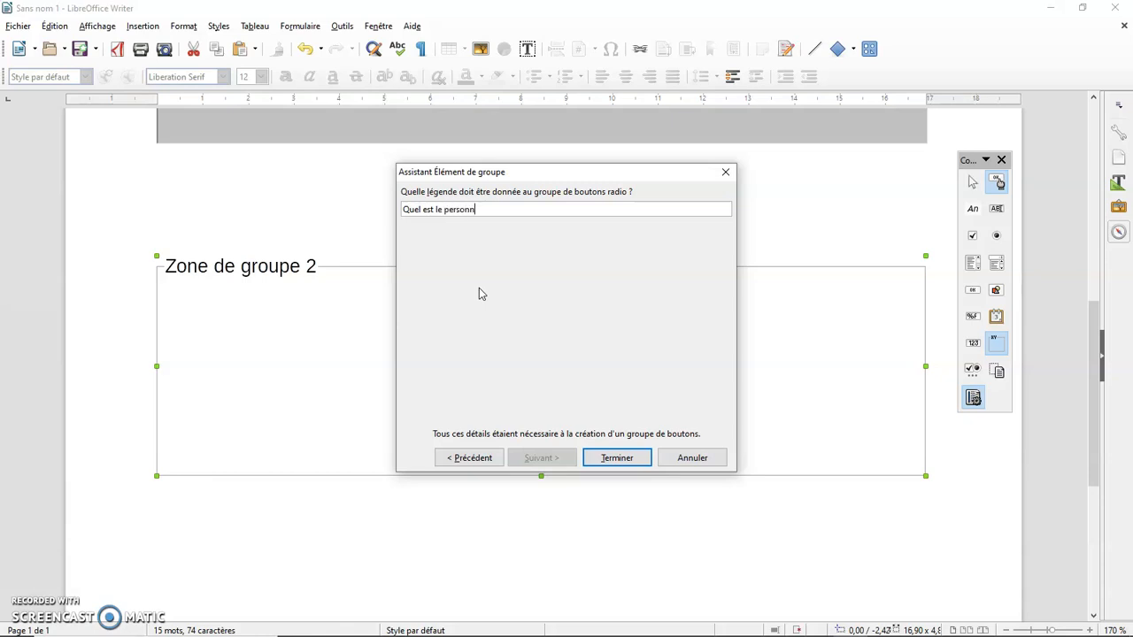
text(age principal ?)
click(610, 458)
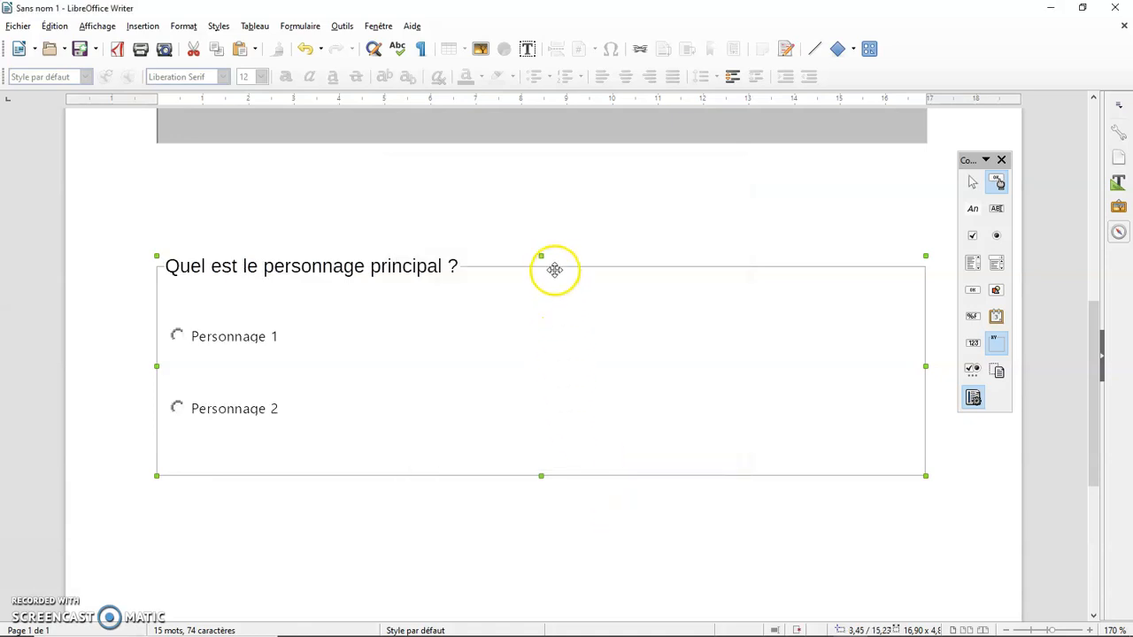
Move the question group up just beneath the grey field and set its font to Comic Sans MS, Gras, size 12
drag(555, 256, 551, 185)
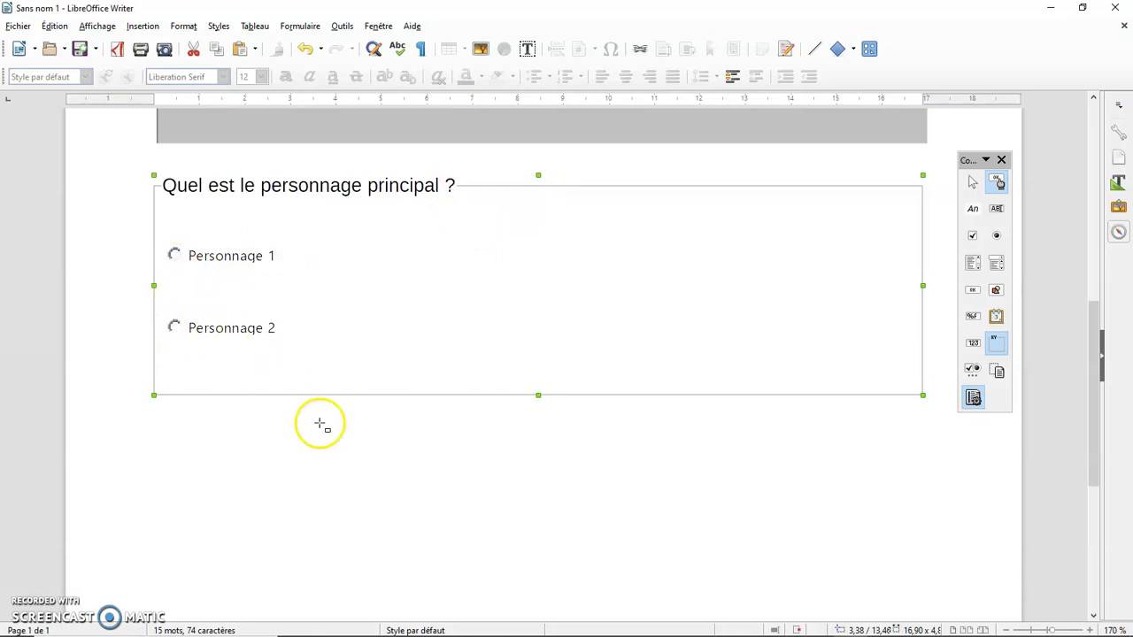
right_click(568, 315)
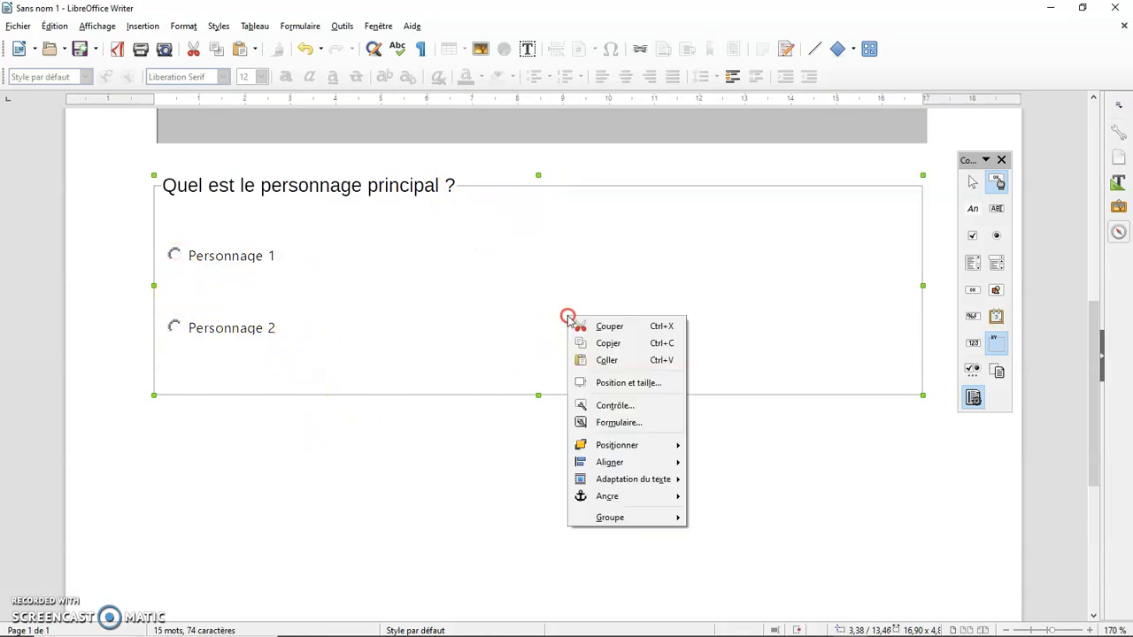
click(624, 405)
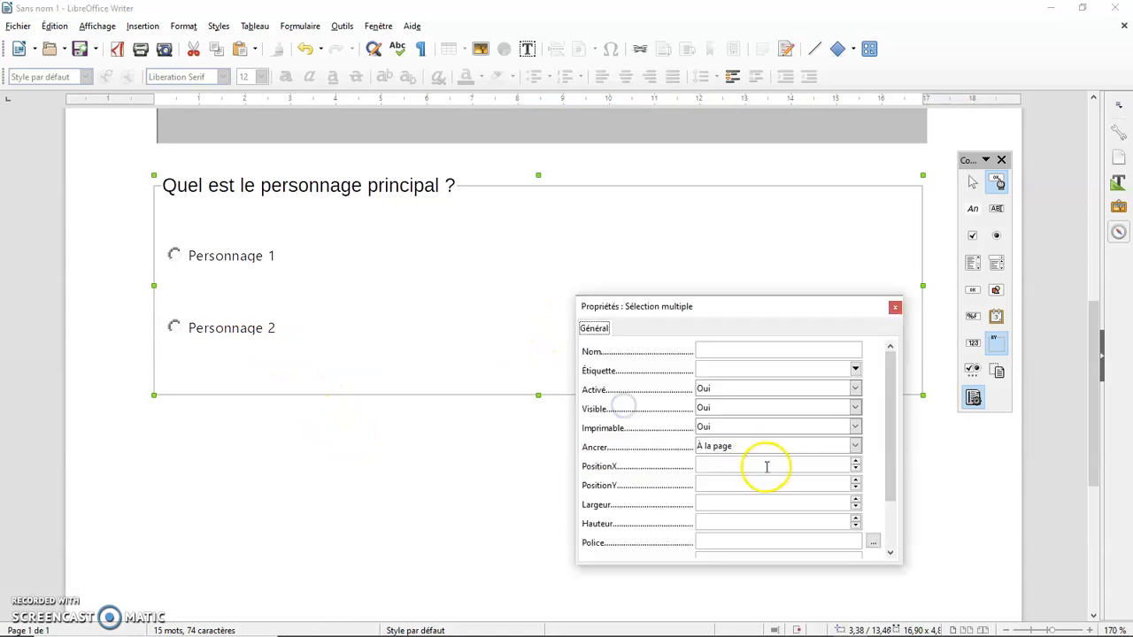
drag(890, 422, 900, 498)
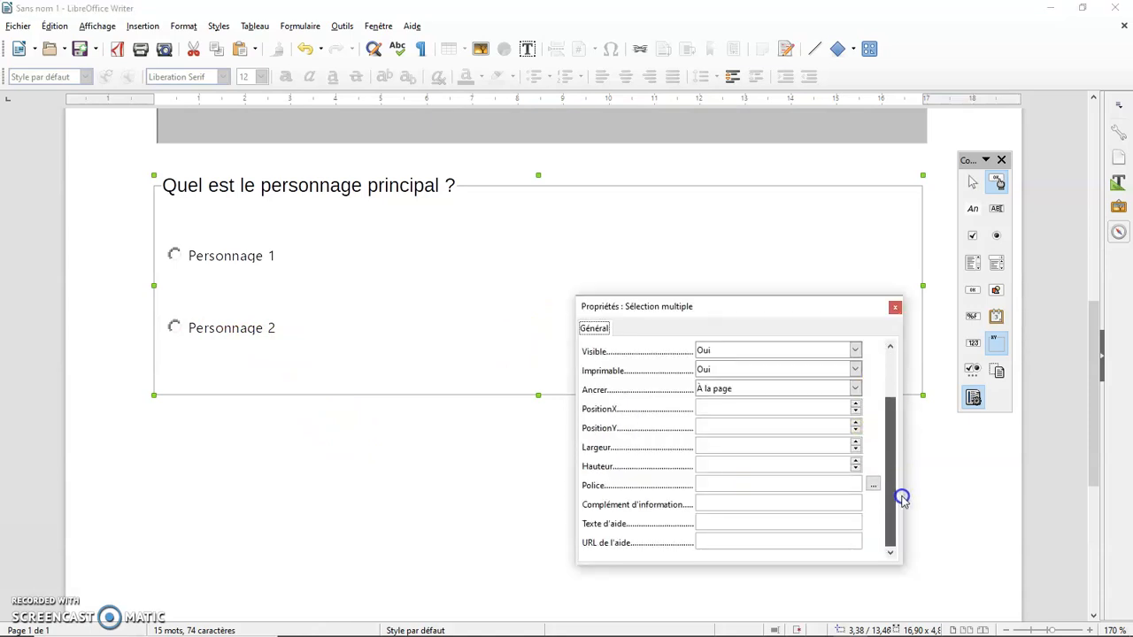
click(873, 483)
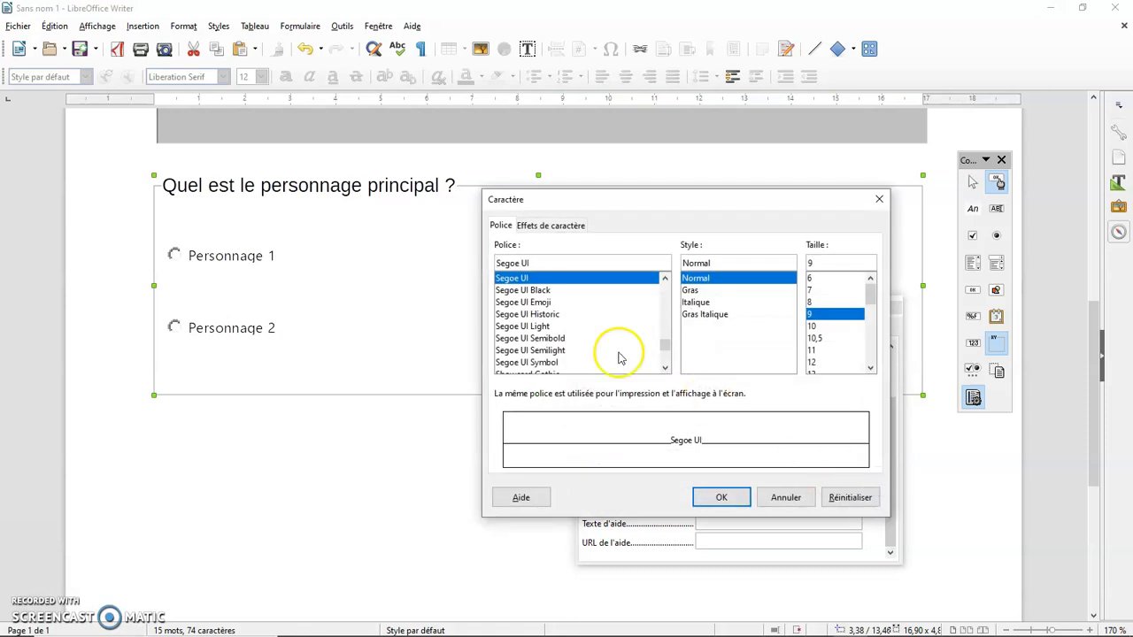
text(Comic Sans MS)
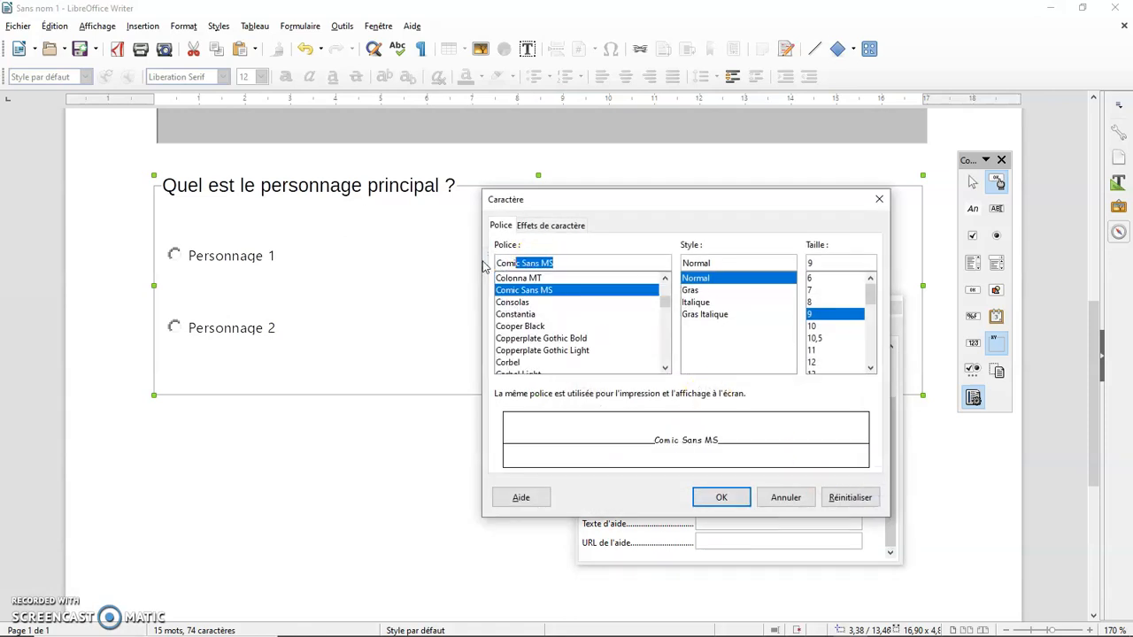
click(694, 290)
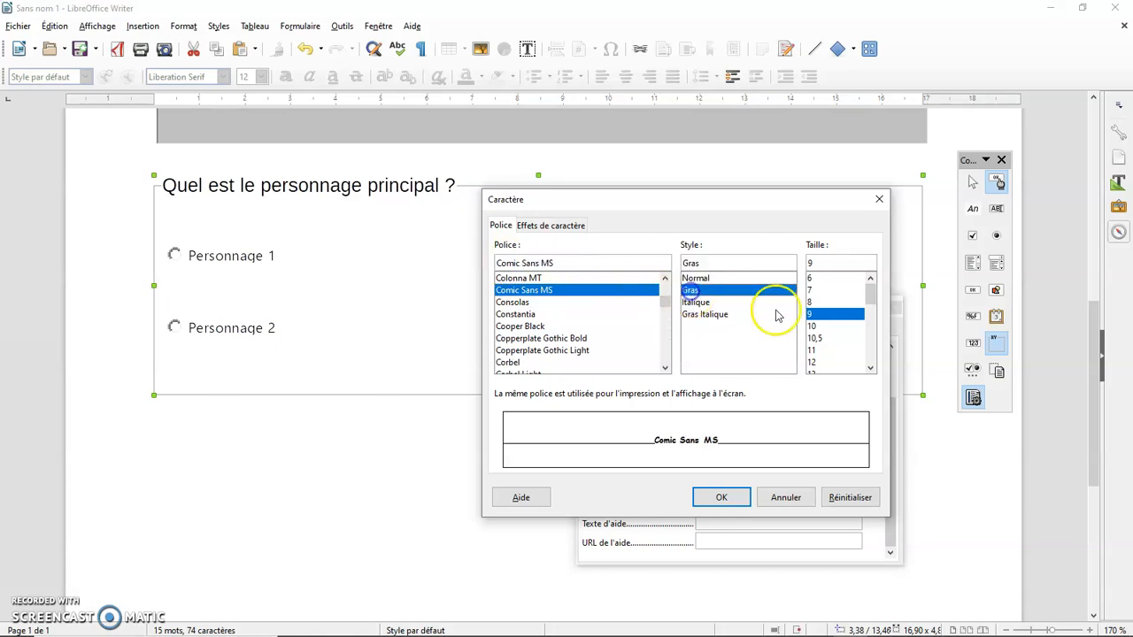
click(814, 362)
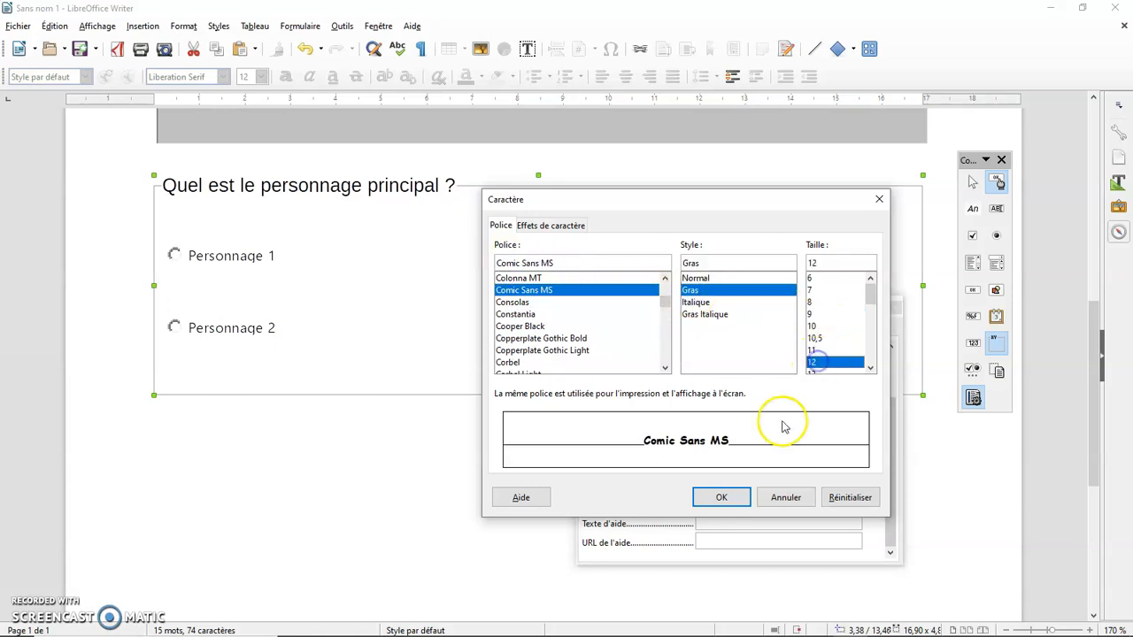
click(733, 510)
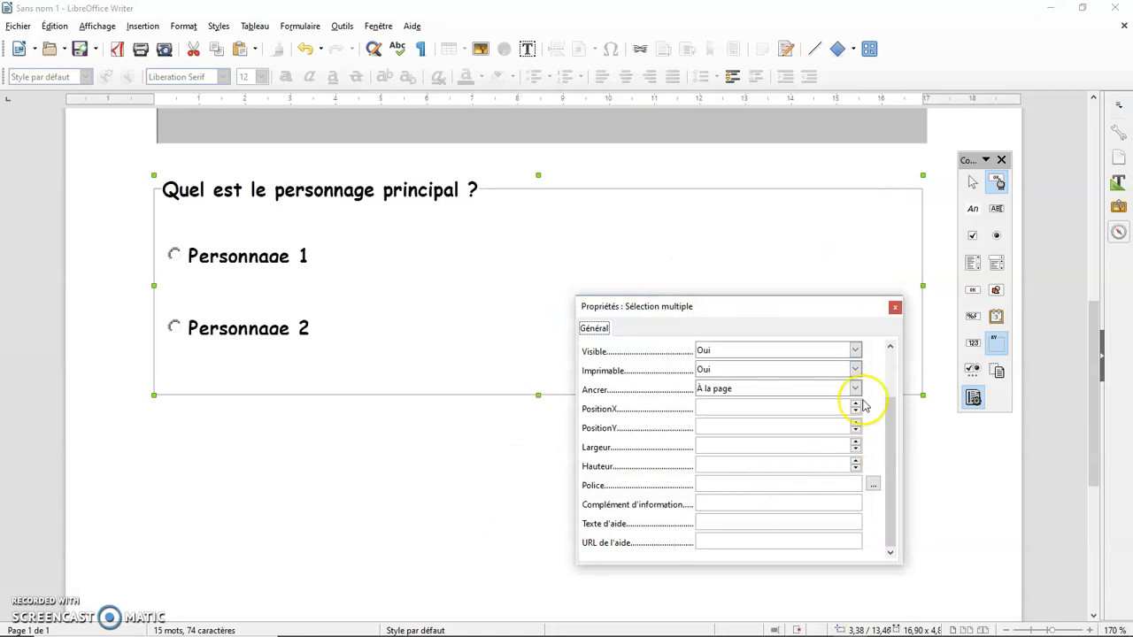
click(895, 309)
click(487, 462)
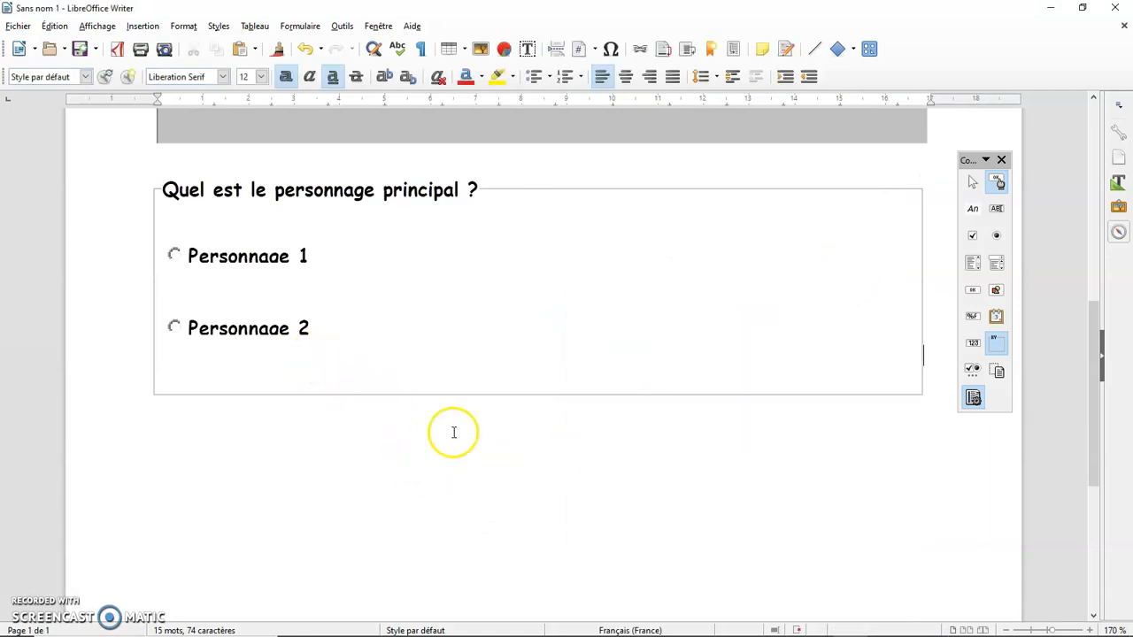
Export the document as a PDF form, replacing the existing file "Test pdf interactif.pdf"
click(18, 26)
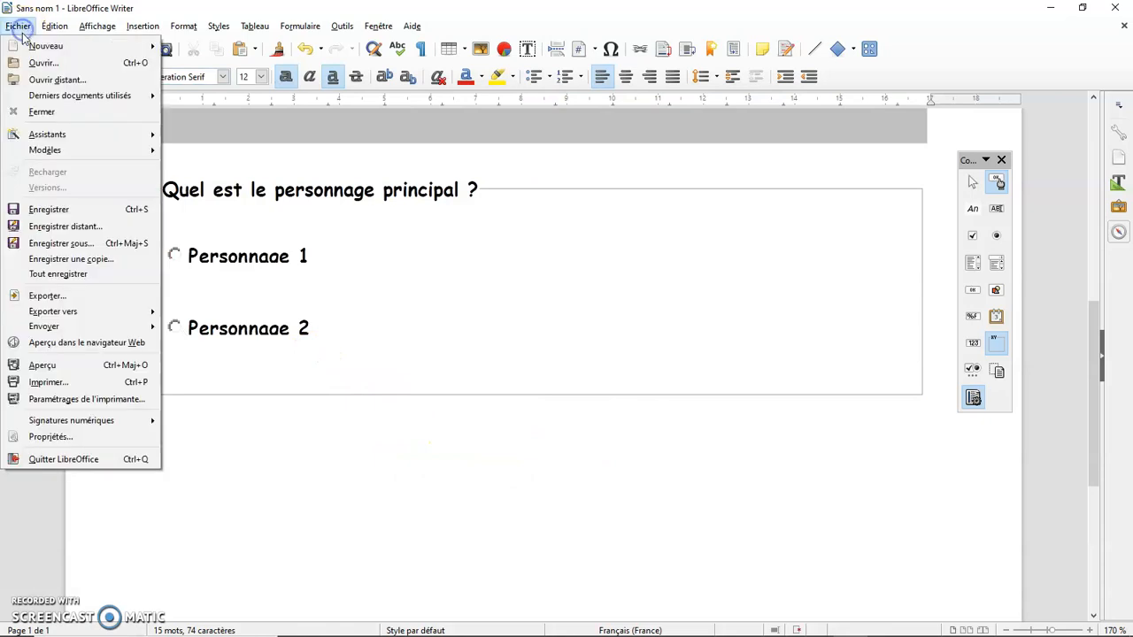
mouse_move(75, 310)
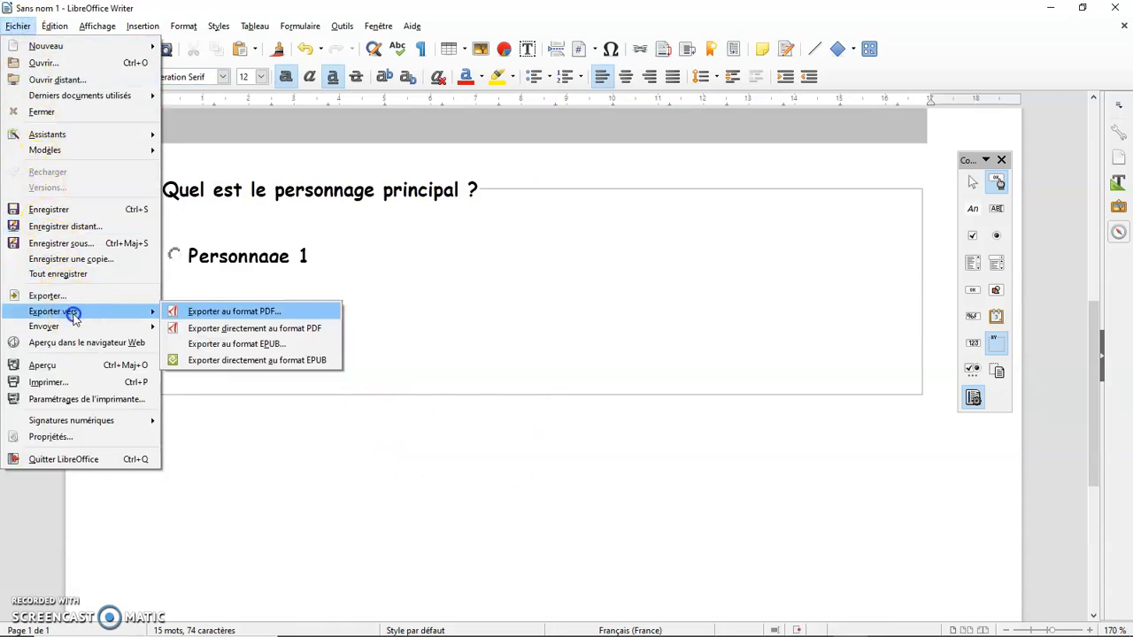
click(226, 314)
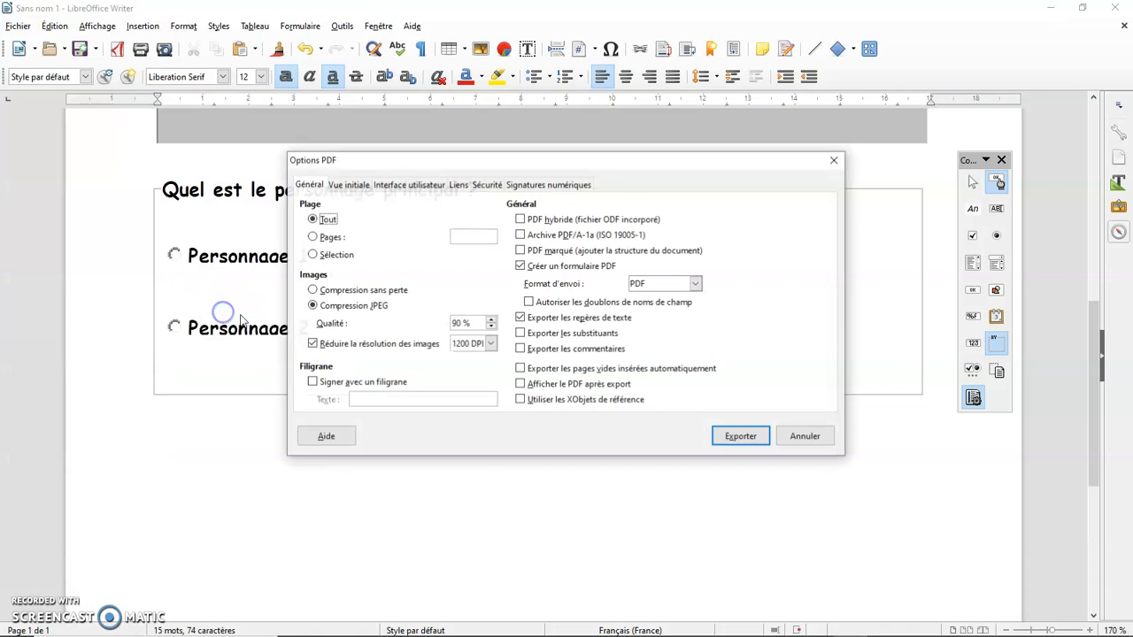
click(739, 435)
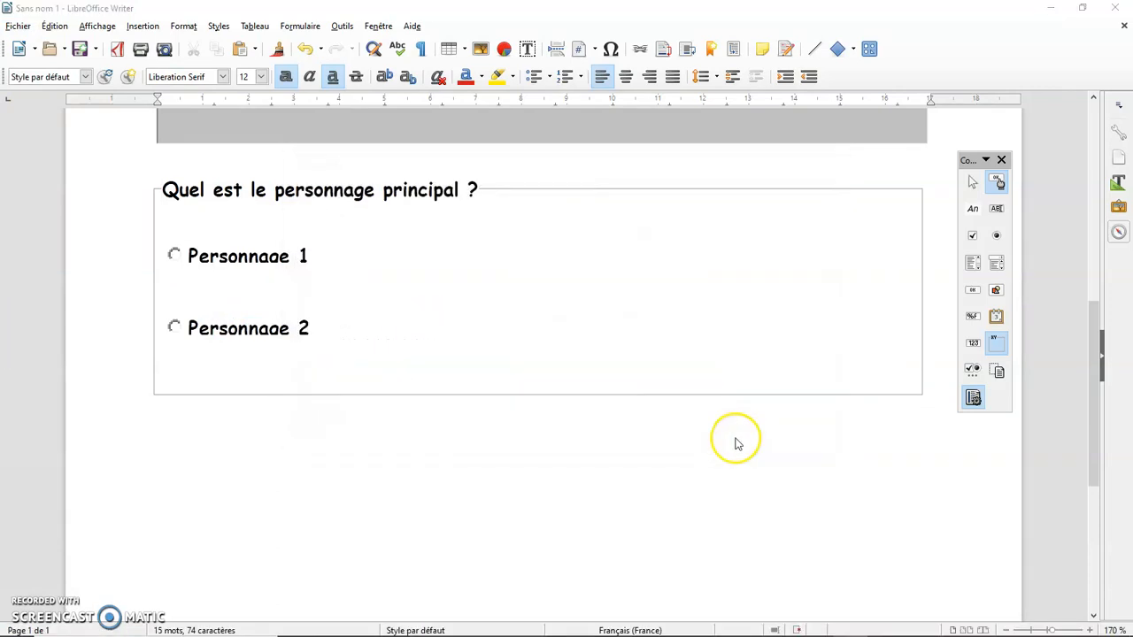
click(373, 147)
click(374, 147)
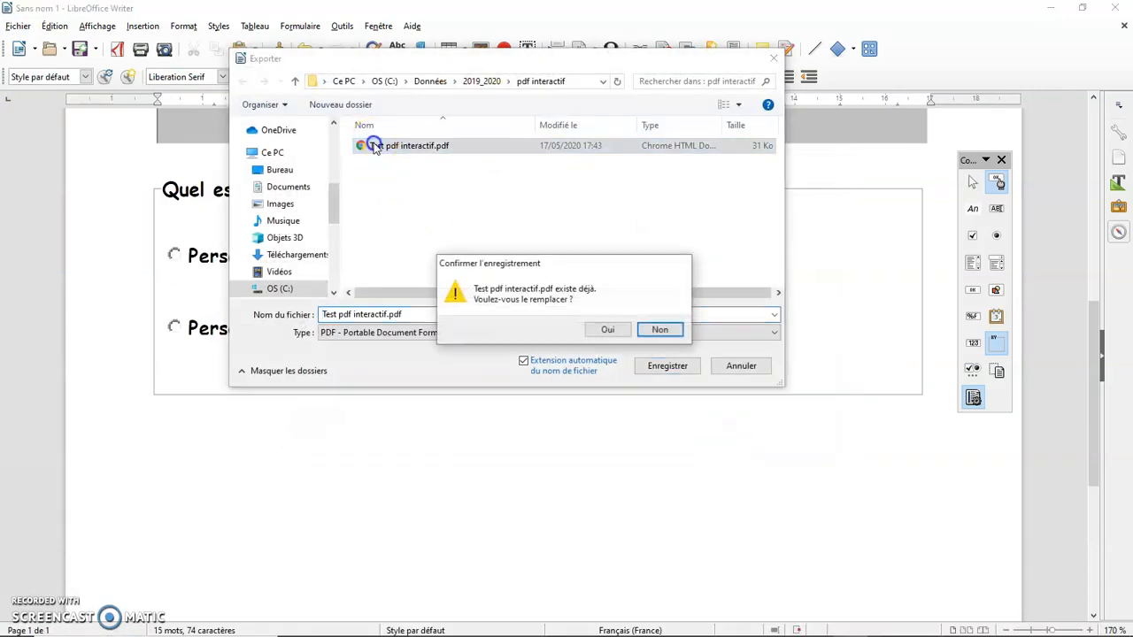
click(612, 329)
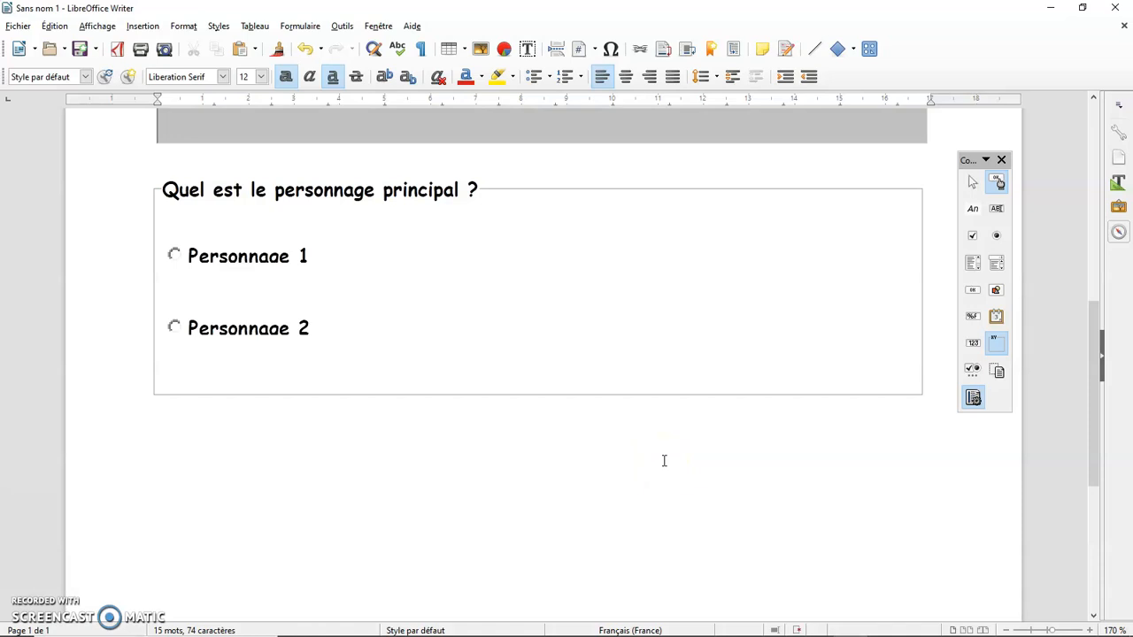
click(974, 399)
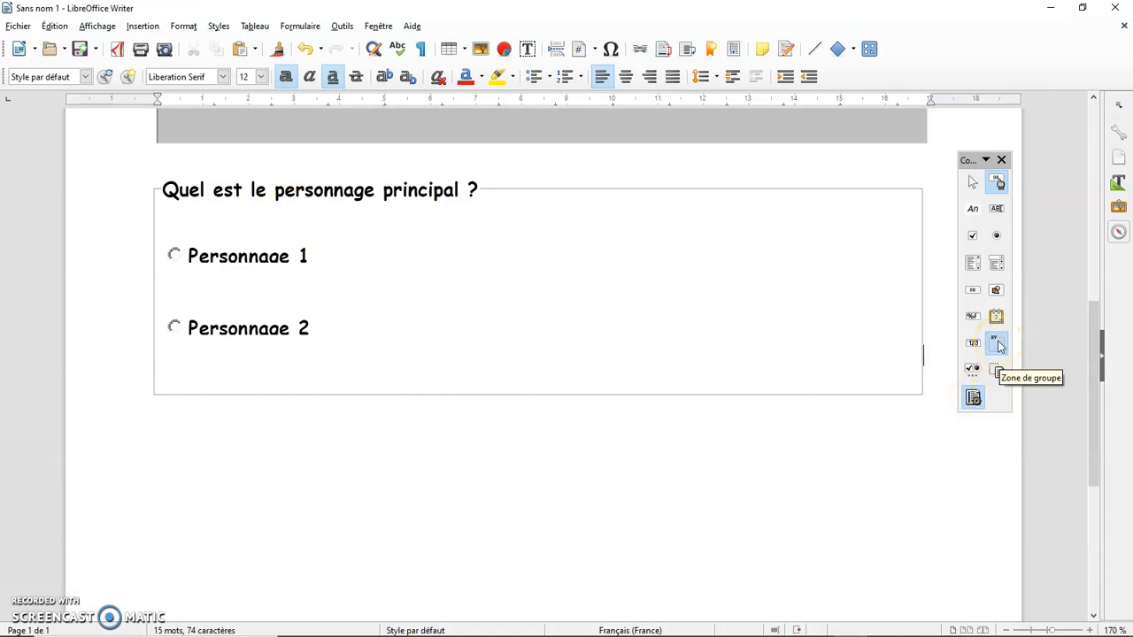
click(998, 343)
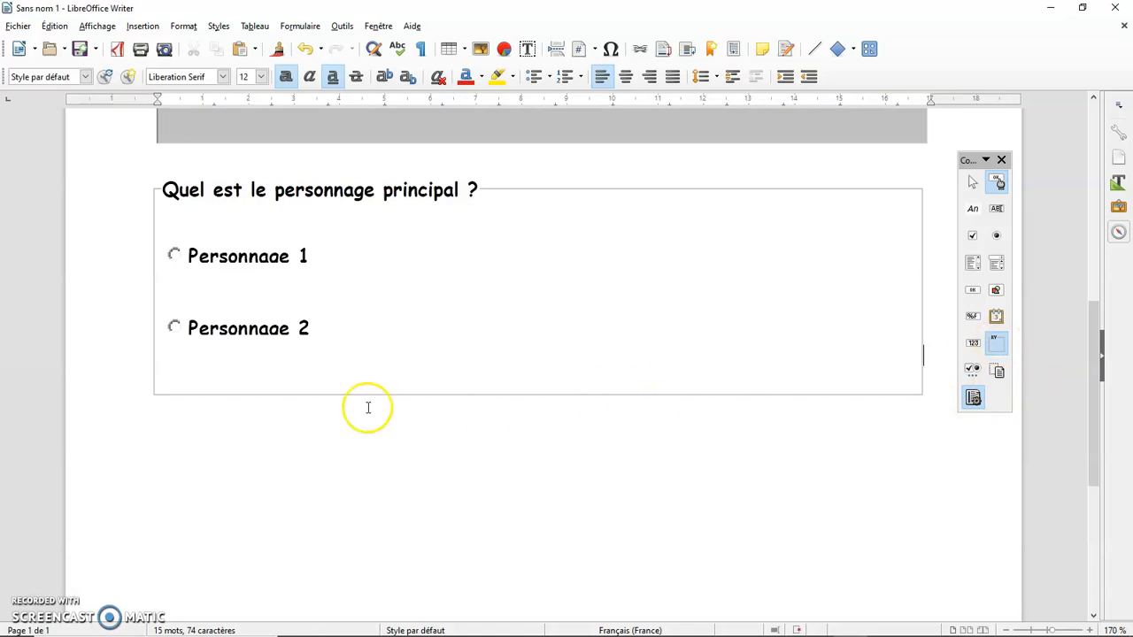